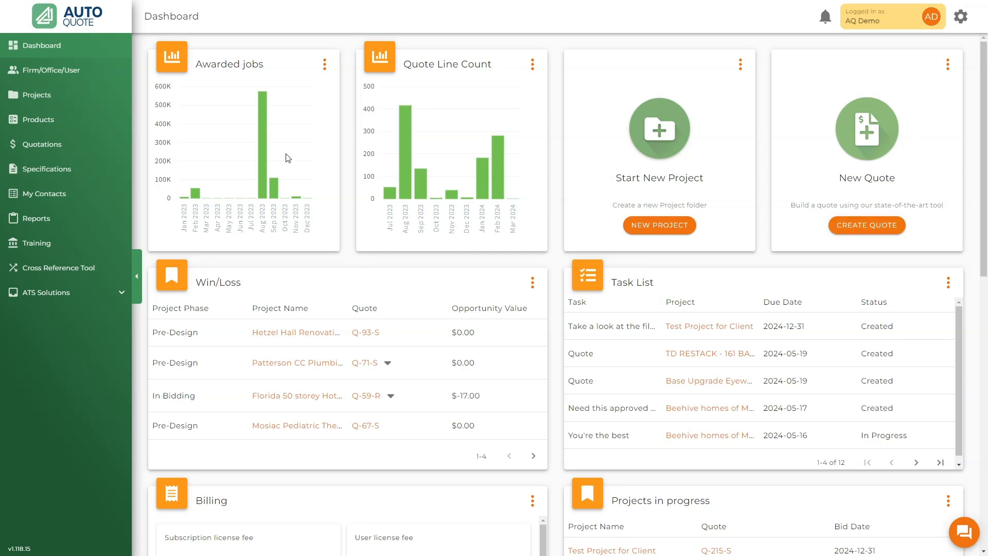
Step: Create a new quote titled "Demo" and link it to the existing project folder Val Therese New School
left_click(40, 149)
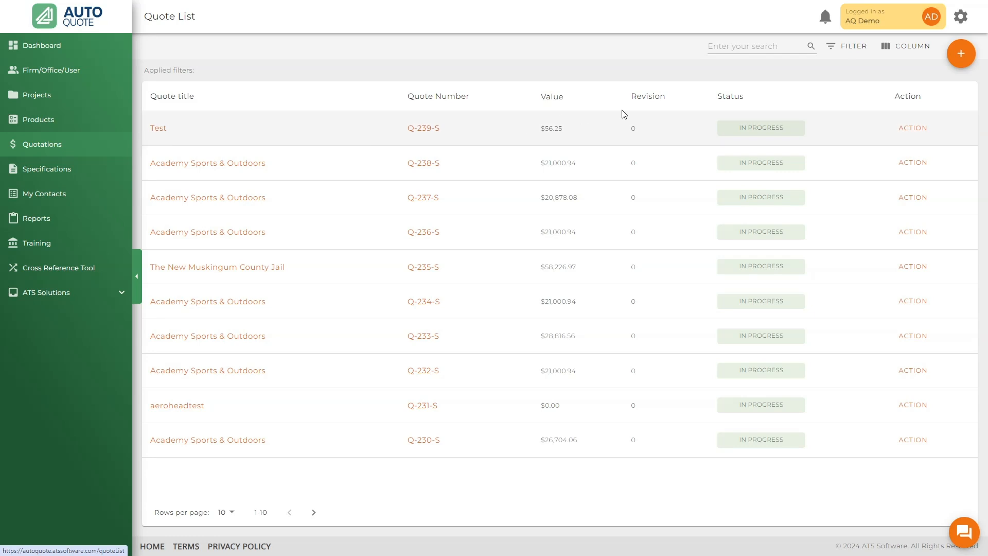
left_click(961, 54)
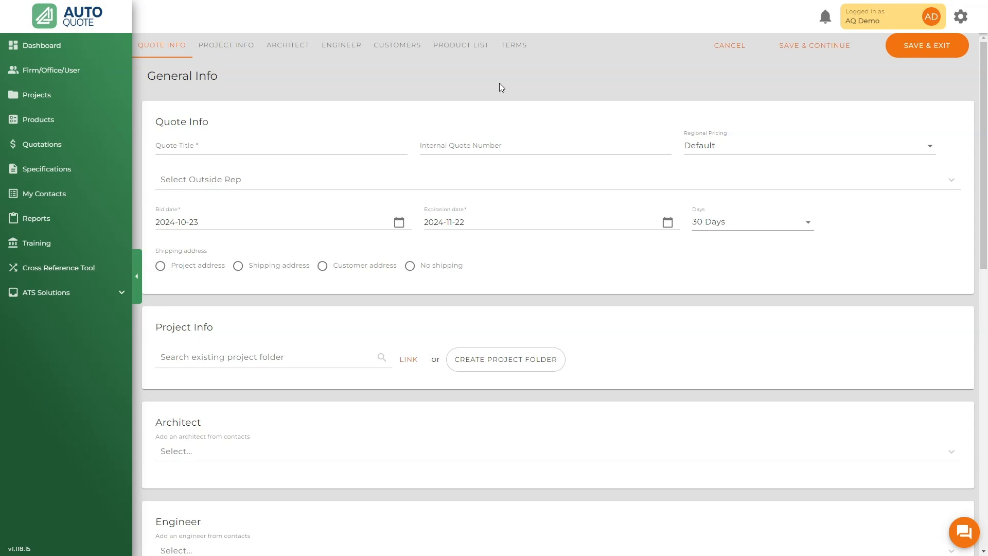
left_click(178, 149)
type("Demo")
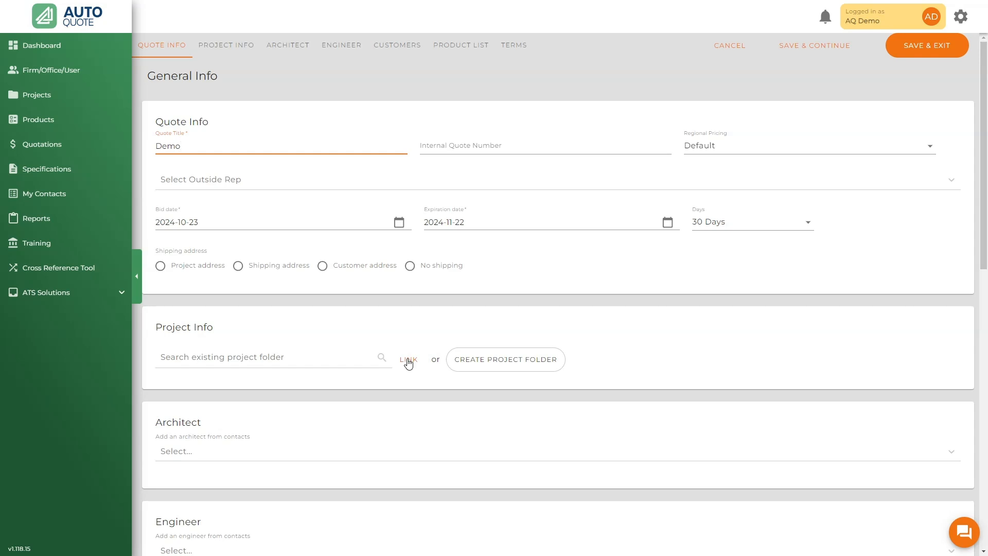
left_click(253, 358)
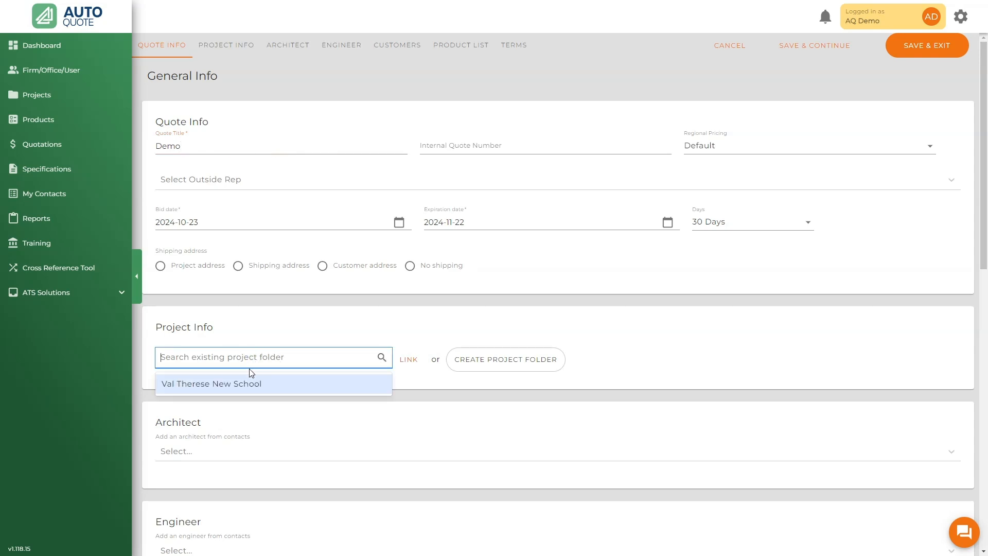
left_click(247, 384)
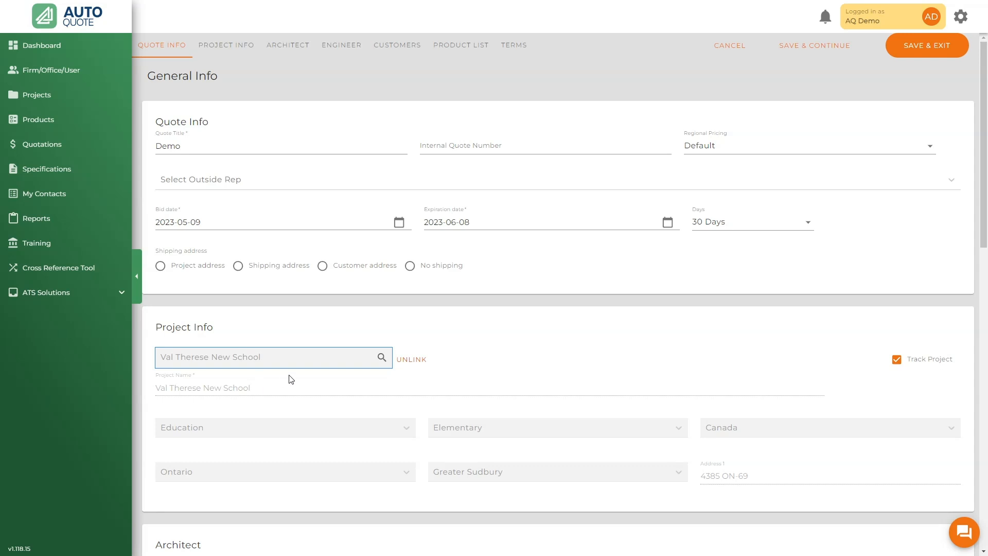
Step: Unlink the Val Therese New School folder from the quote and open the form for creating a new project folder
left_click(405, 359)
left_click(363, 358)
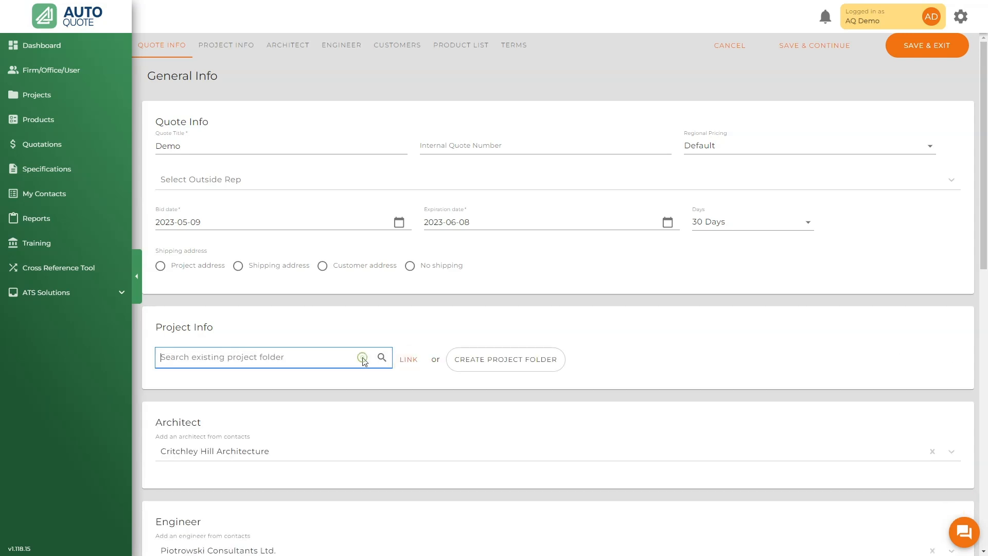
left_click(507, 363)
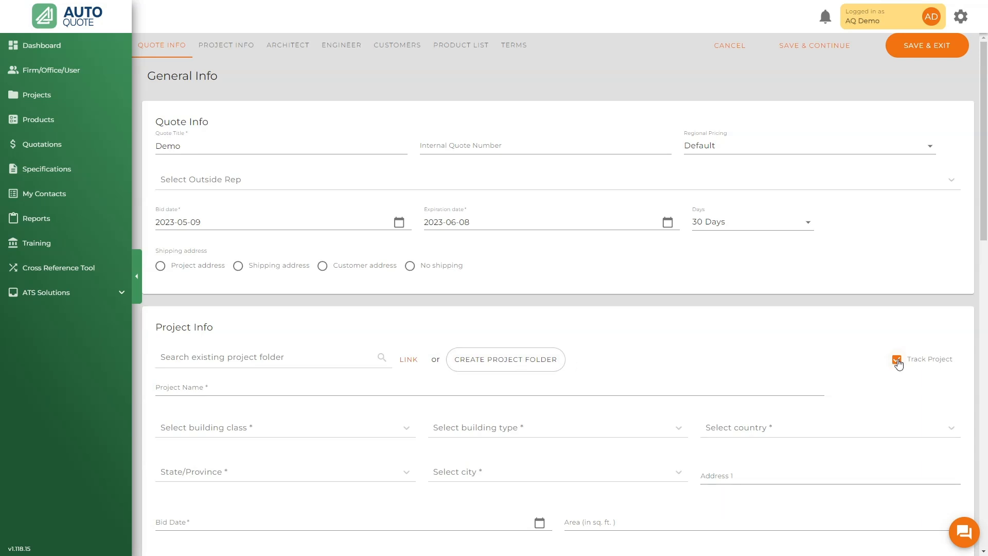
Step: Add the Watts FS-200-W flow switch product (140-050) to the first section of the quote's product list
scroll(871, 359, "down", 7)
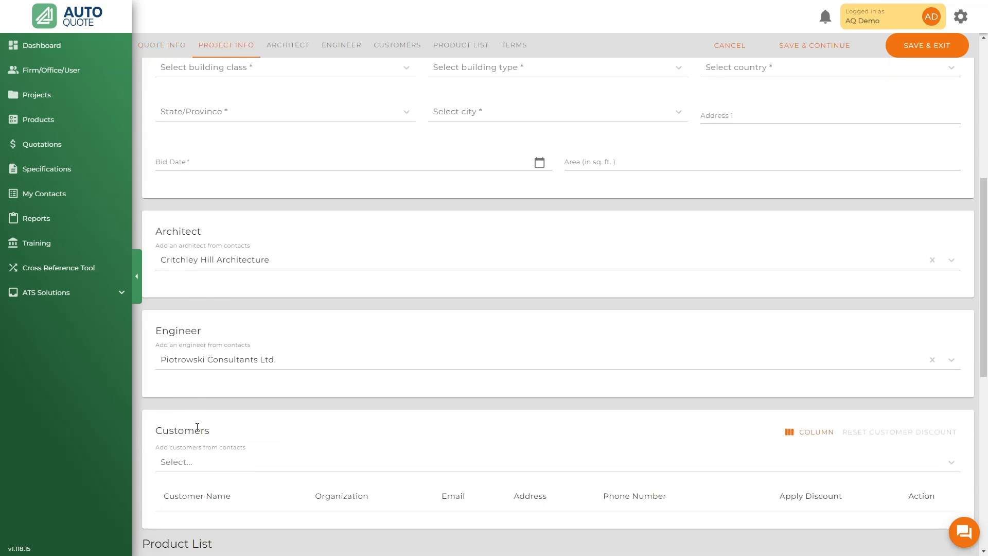
scroll(197, 429, "down", 7)
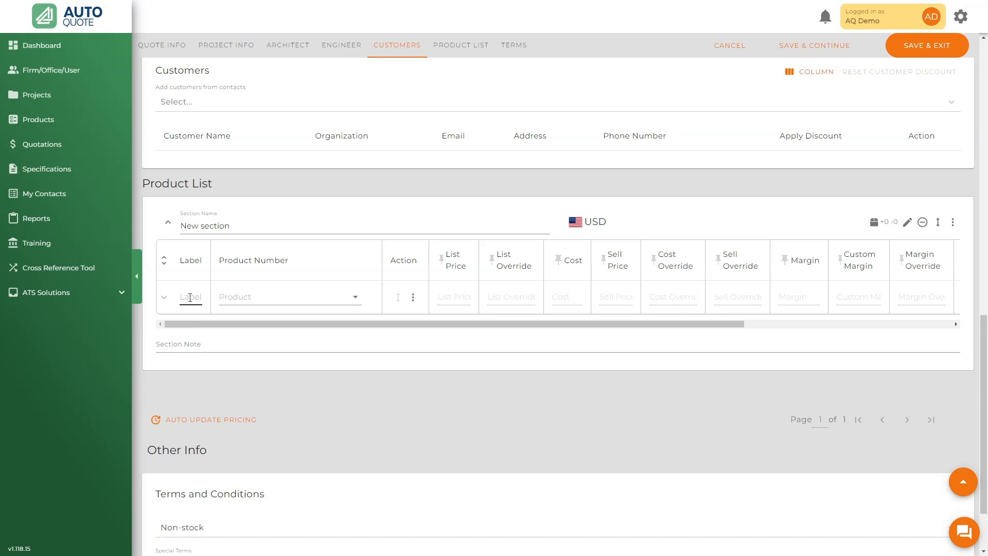
left_click(247, 297)
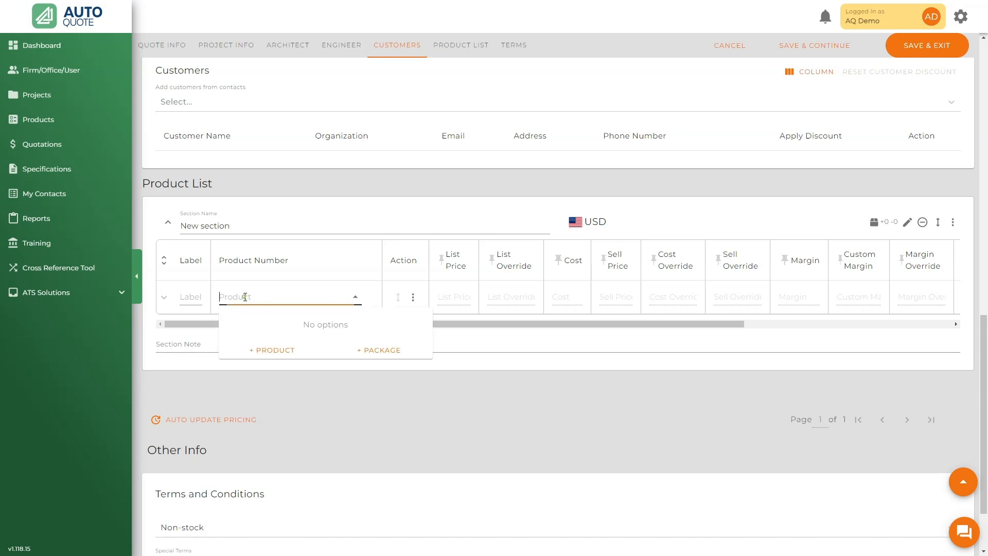
type("FS-200-W")
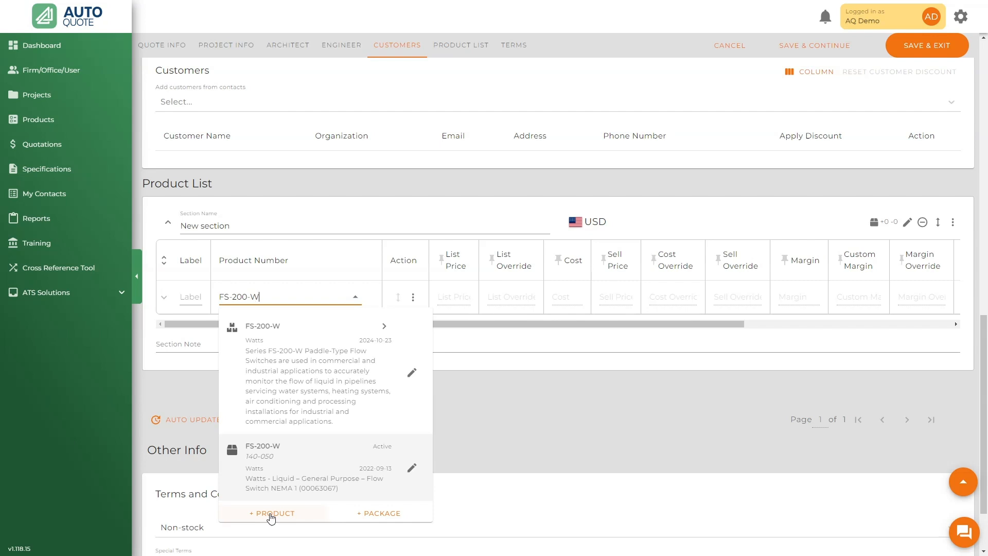
left_click(268, 470)
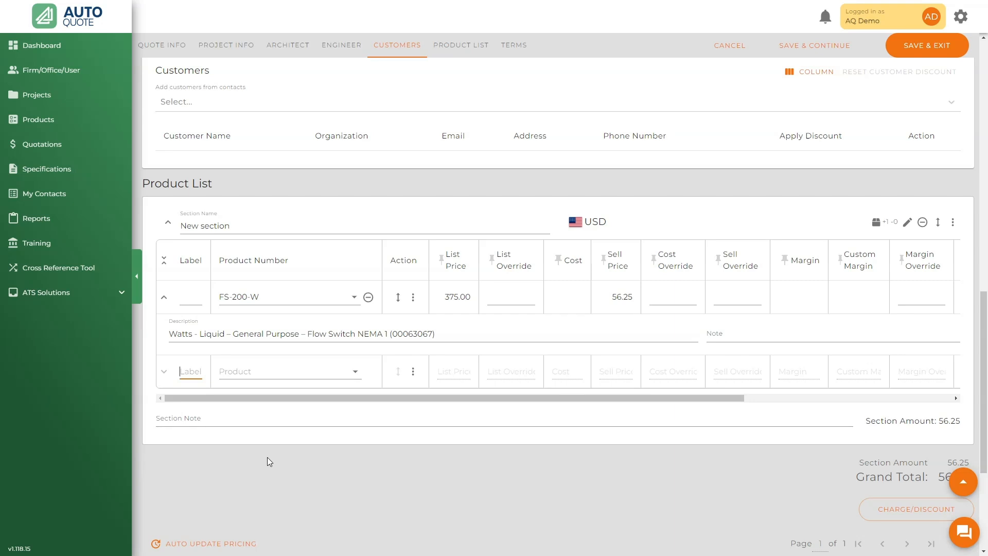
Step: Open the Product Configurator for the FS-200-W line item and close it without configuring anything
left_click(414, 298)
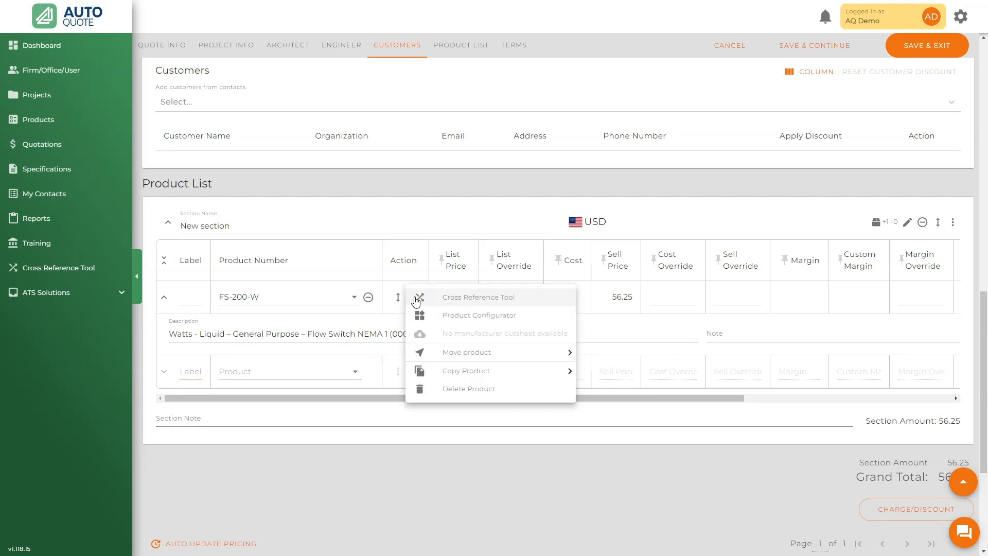
left_click(478, 318)
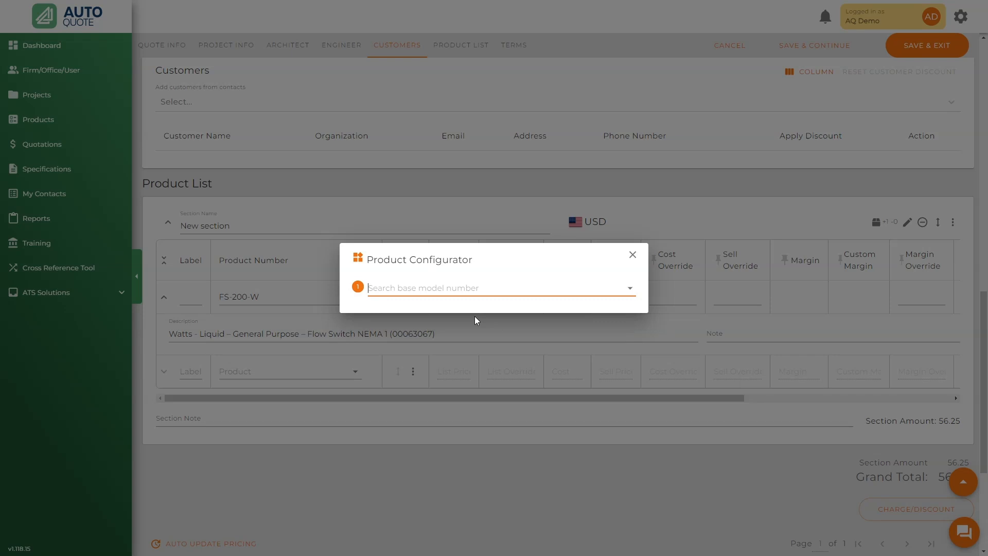
left_click(475, 316)
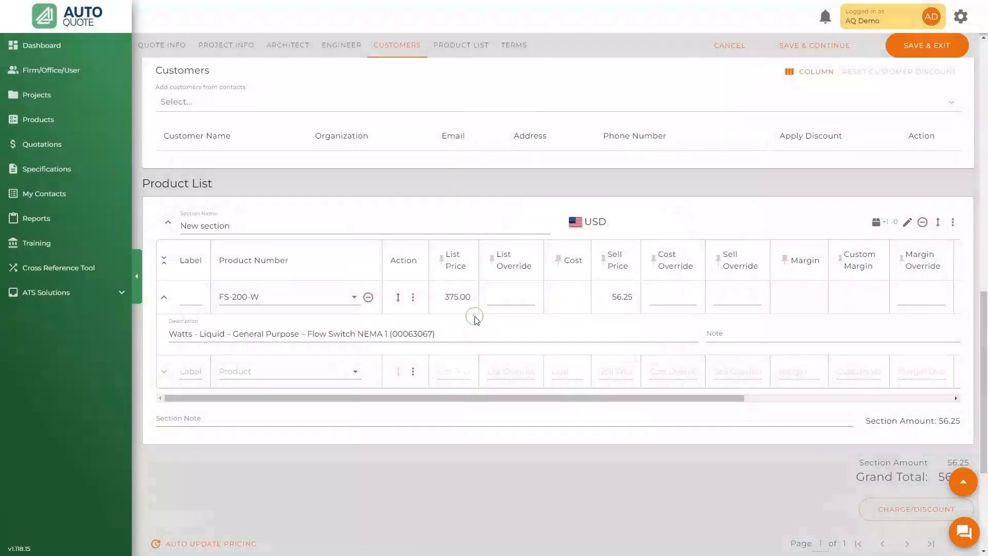
Step: Check the product section's options and the available Terms and Conditions templates without choosing any
left_click(954, 225)
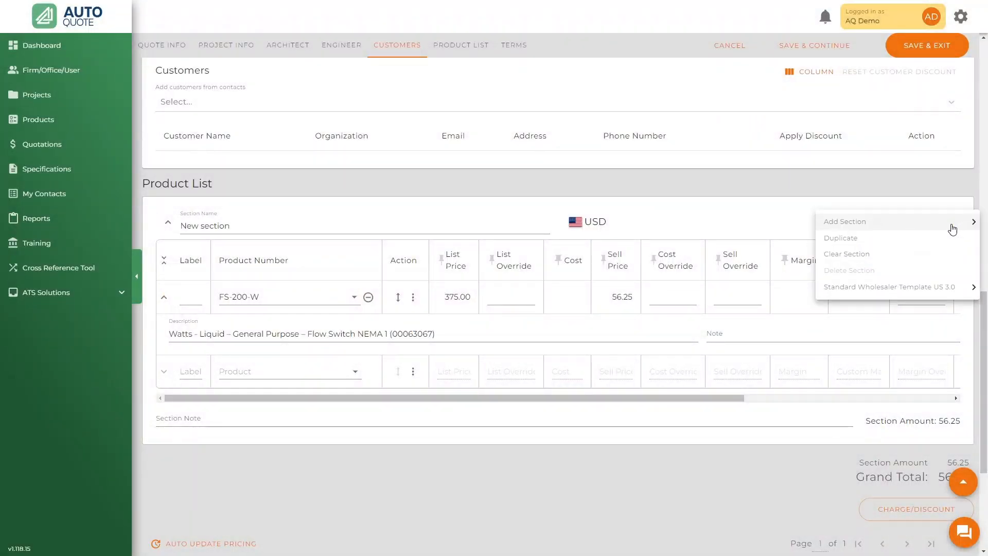
left_click(924, 201)
scroll(576, 241, "down", 4)
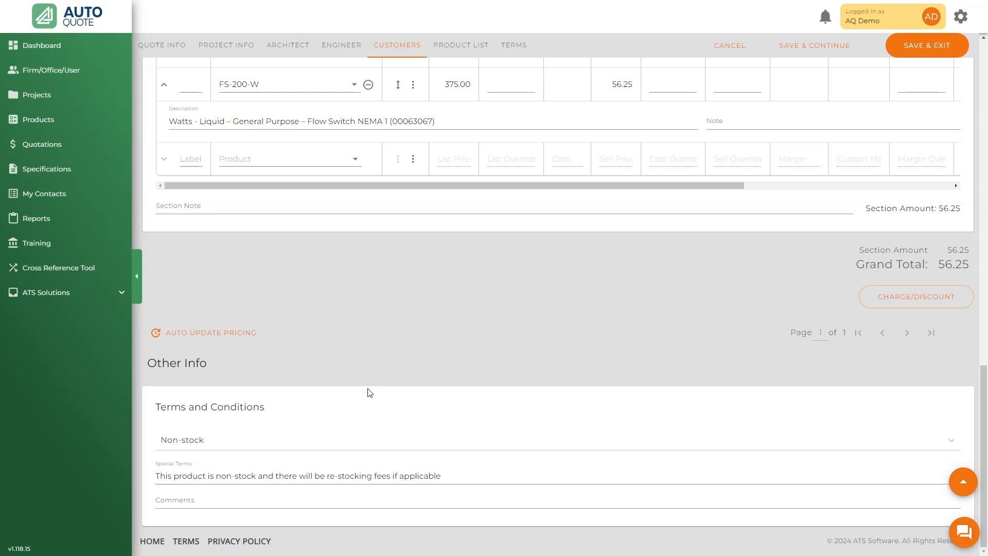
left_click(219, 442)
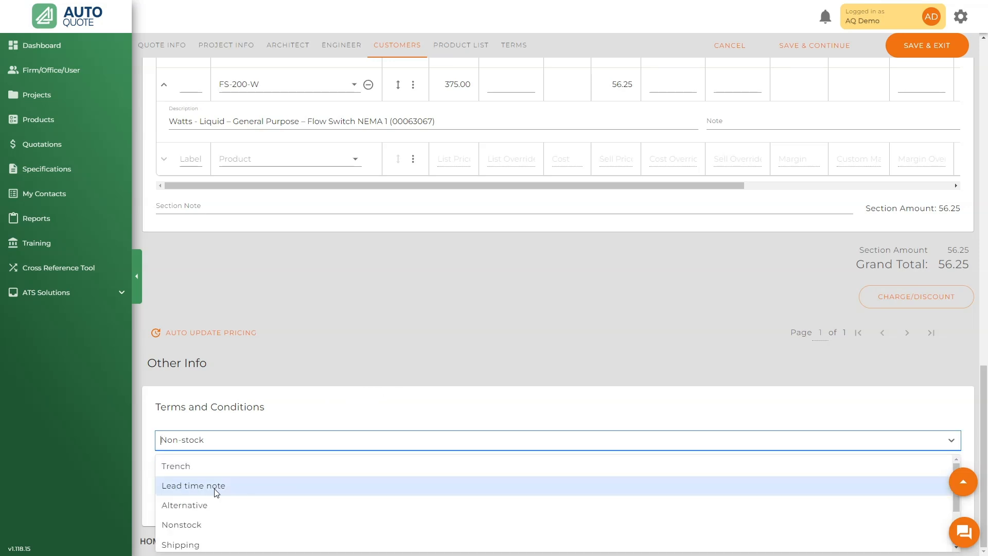
left_click(321, 412)
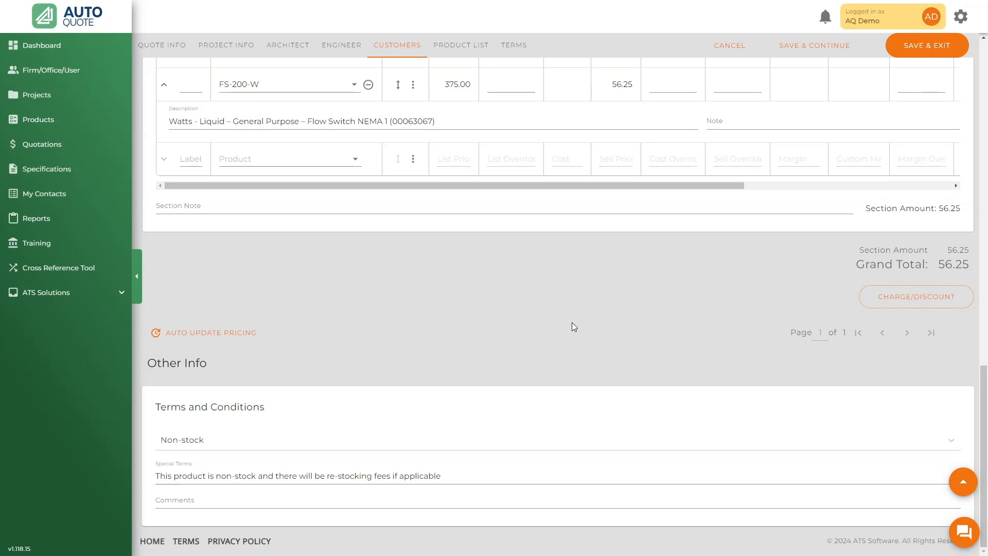
Step: Set the sell override of the FS-200-W line item to 50
scroll(574, 326, "up", 1)
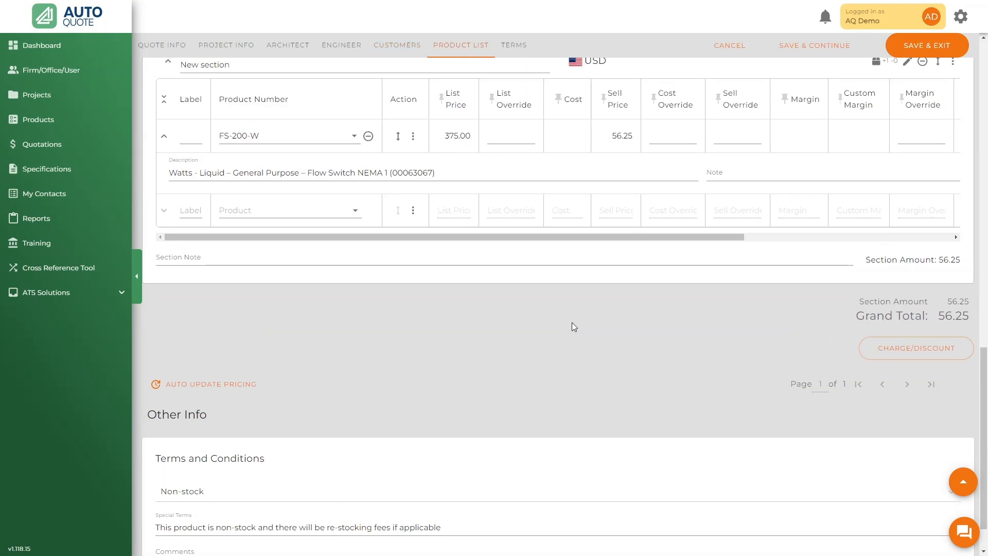
left_click(737, 138)
scroll(739, 140, "up", 3)
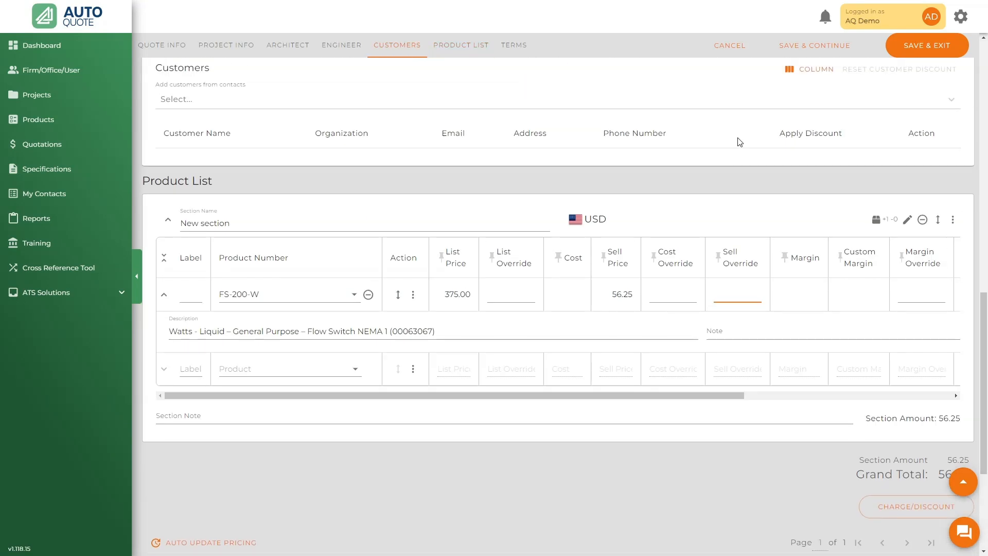
type("50")
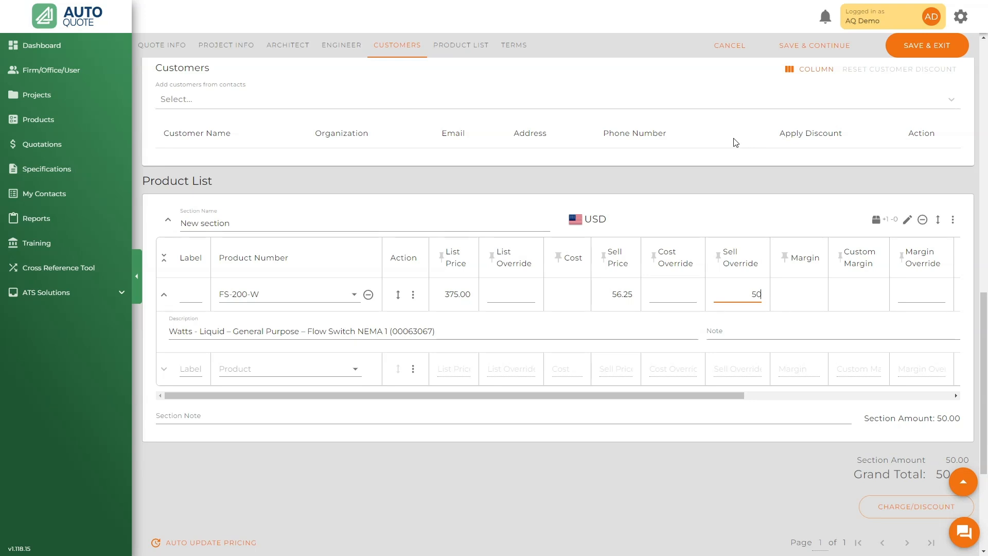
Step: View the actions available for the FS-200-W line item without applying one
scroll(740, 143, "down", 1)
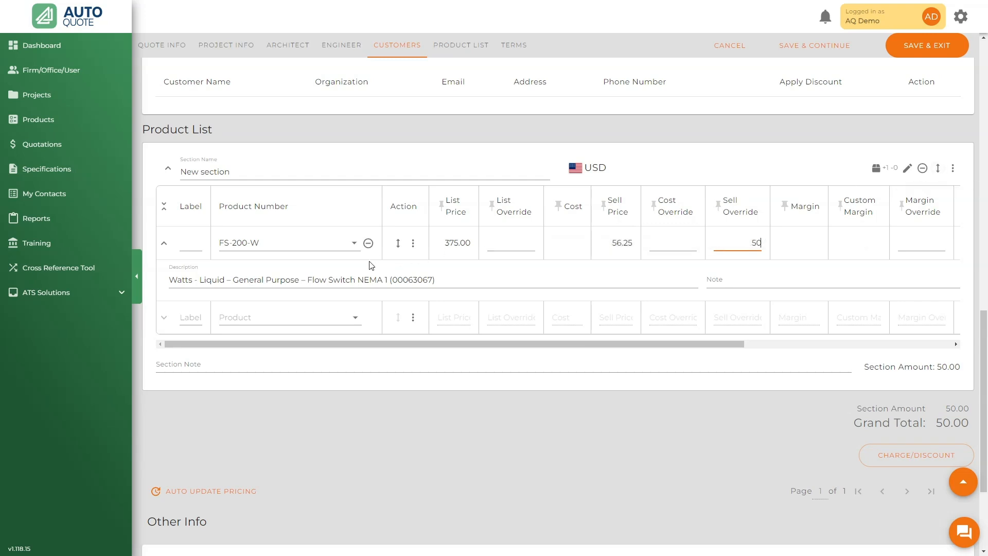
left_click(413, 243)
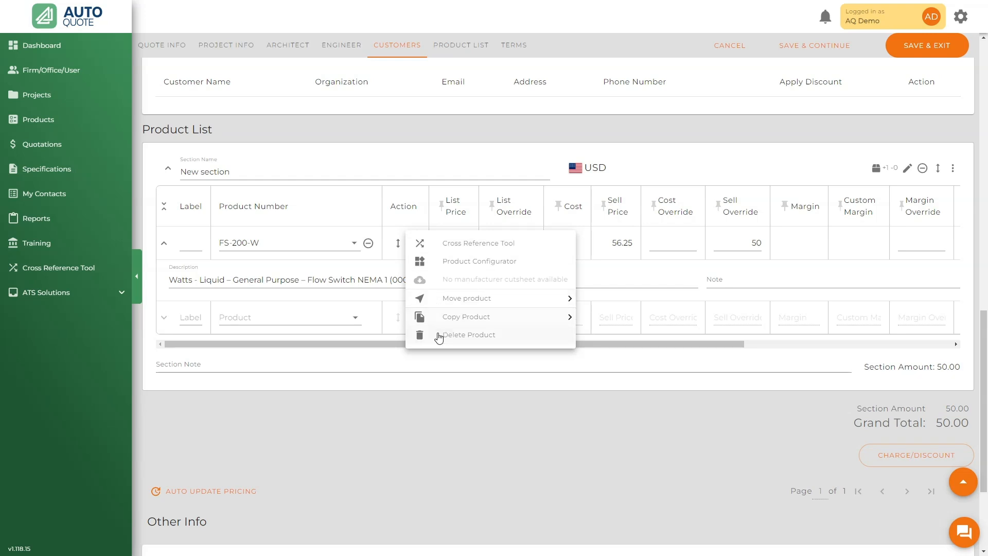
left_click(378, 405)
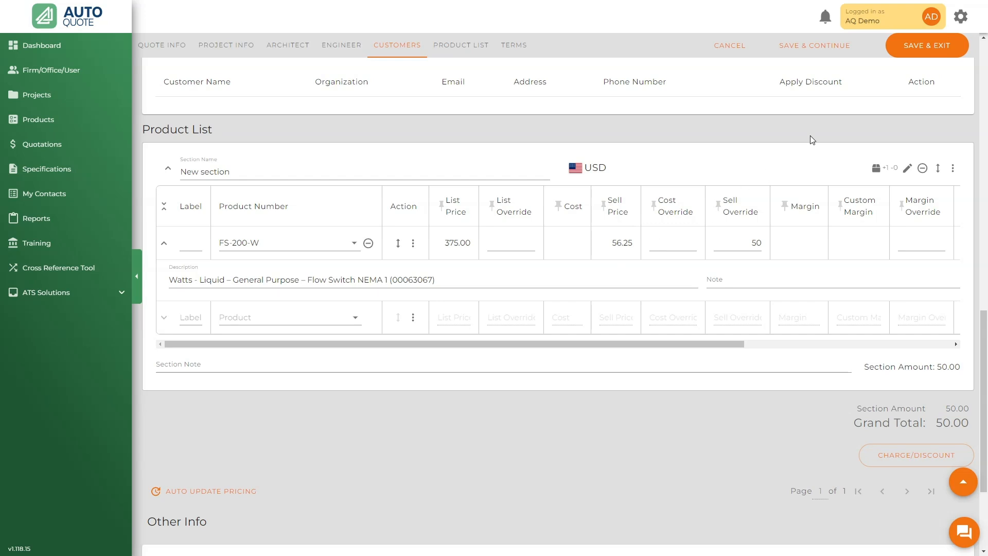
Step: Save and exit the quote, and choose its O & M download
left_click(927, 52)
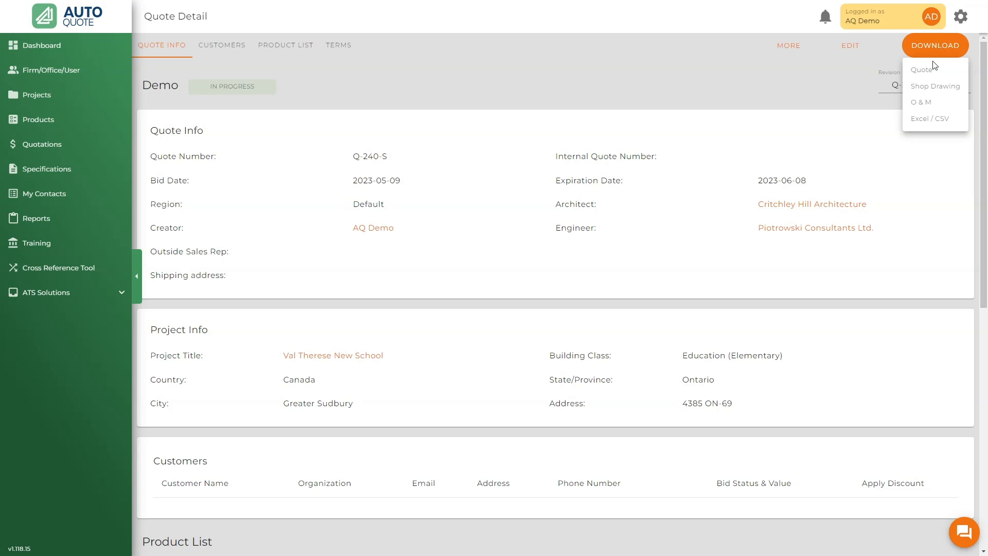
left_click(930, 105)
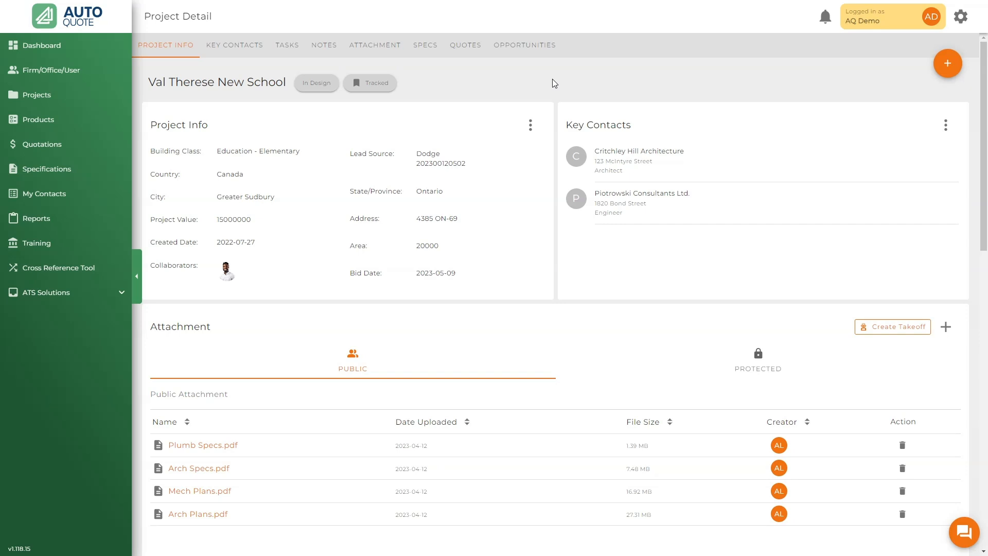
Step: Start a new quote from the Quote List of the Val Therese New School project
left_click(949, 66)
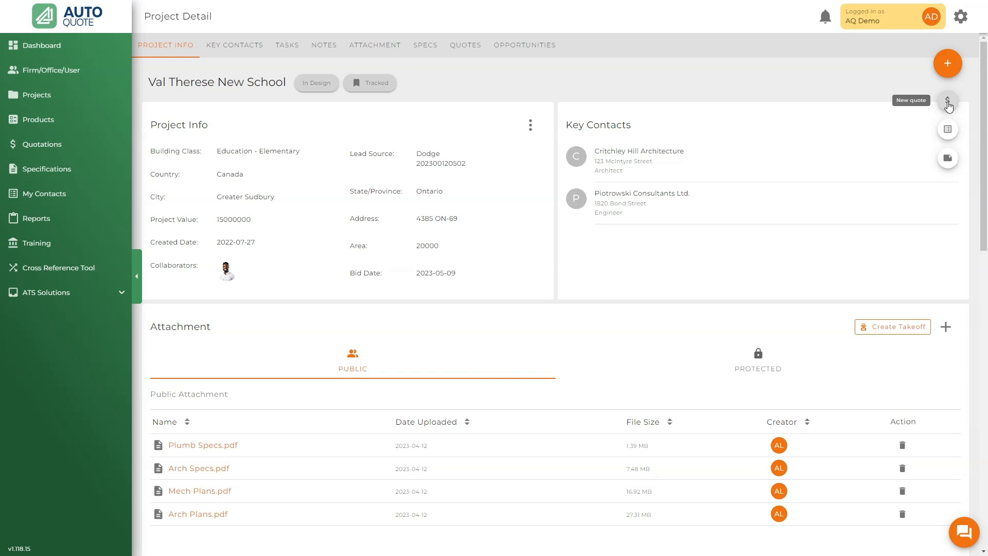
scroll(837, 160, "down", 7)
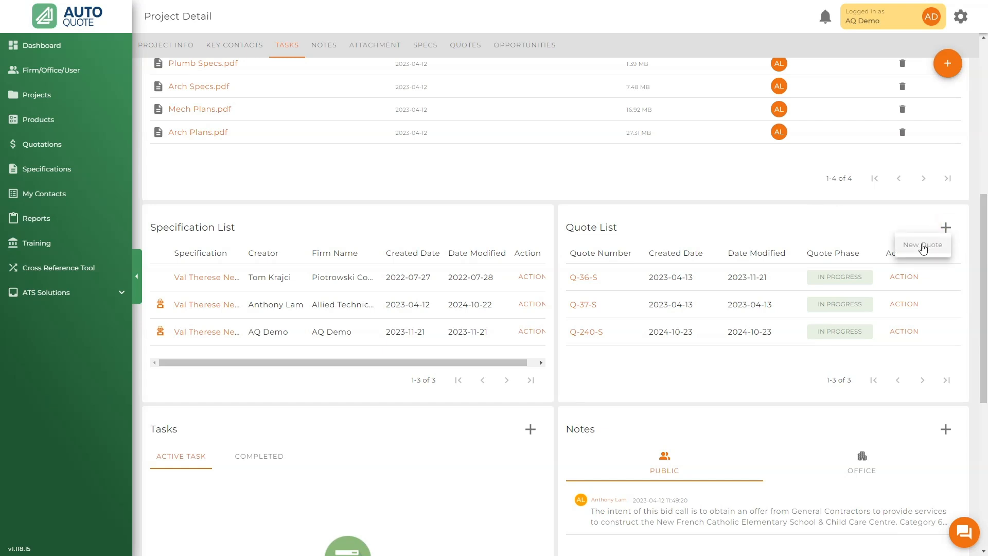
left_click(923, 245)
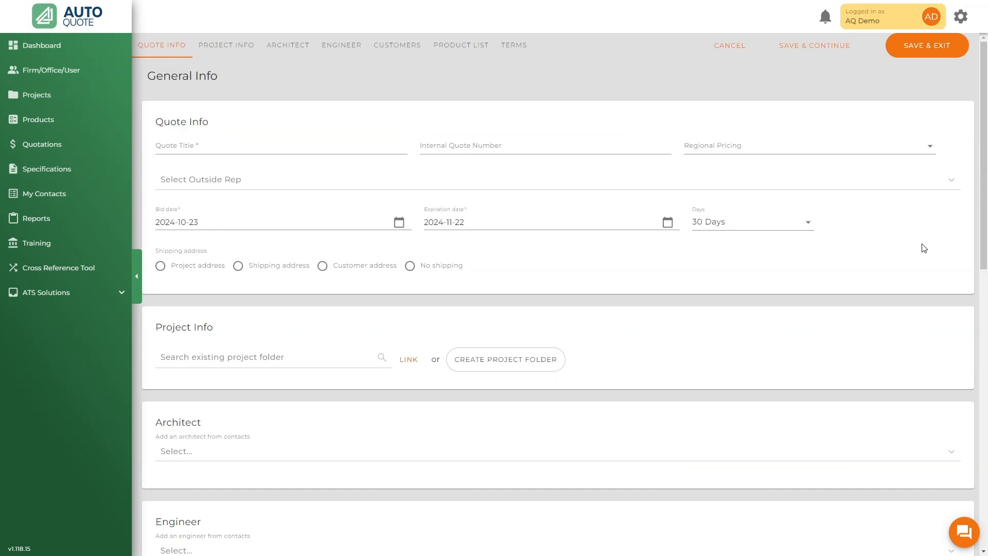